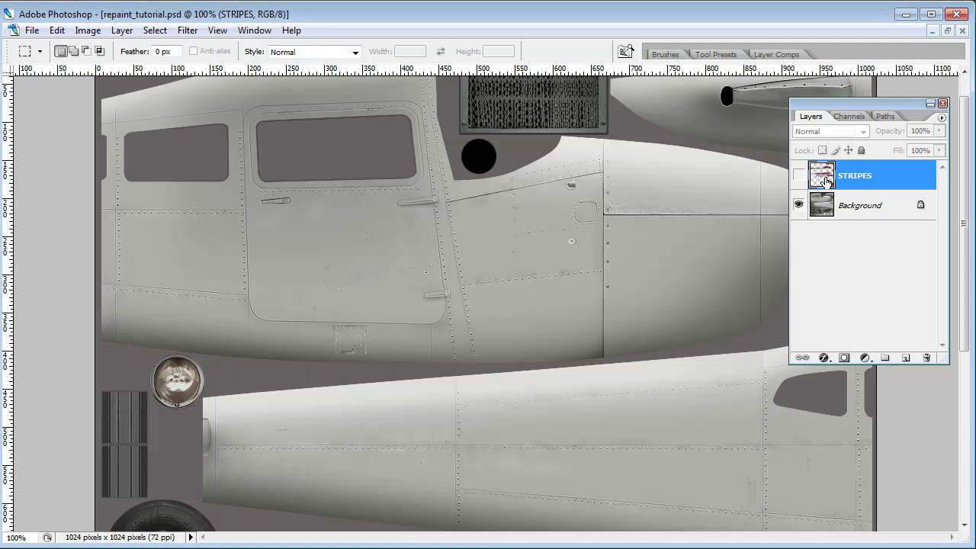
Make the STRIPES layer visible to reveal the red and blue stripes and N80337
click(798, 177)
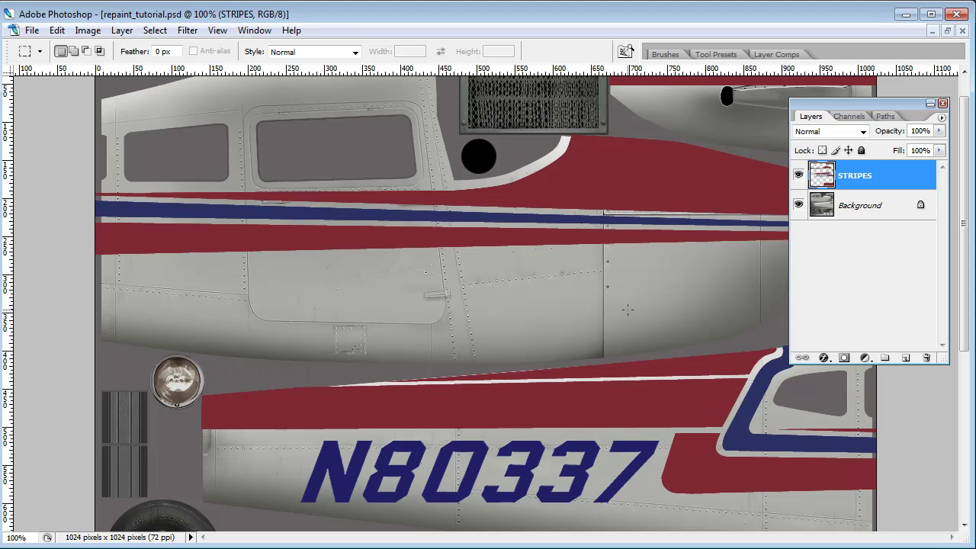
Set STRIPES to Color Burn, zoom in on the red stripe to inspect, then return to 100%
click(863, 133)
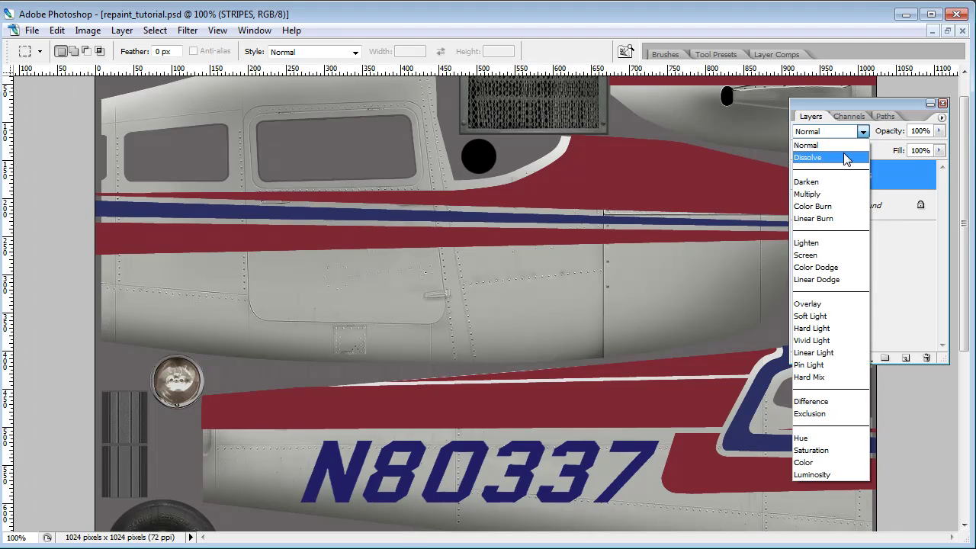
click(825, 210)
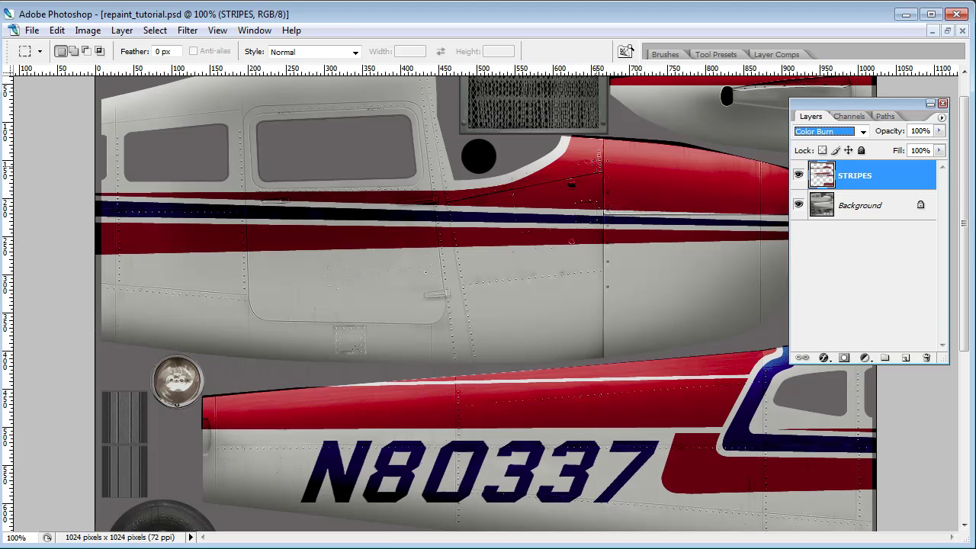
key(z)
drag(538, 124, 652, 256)
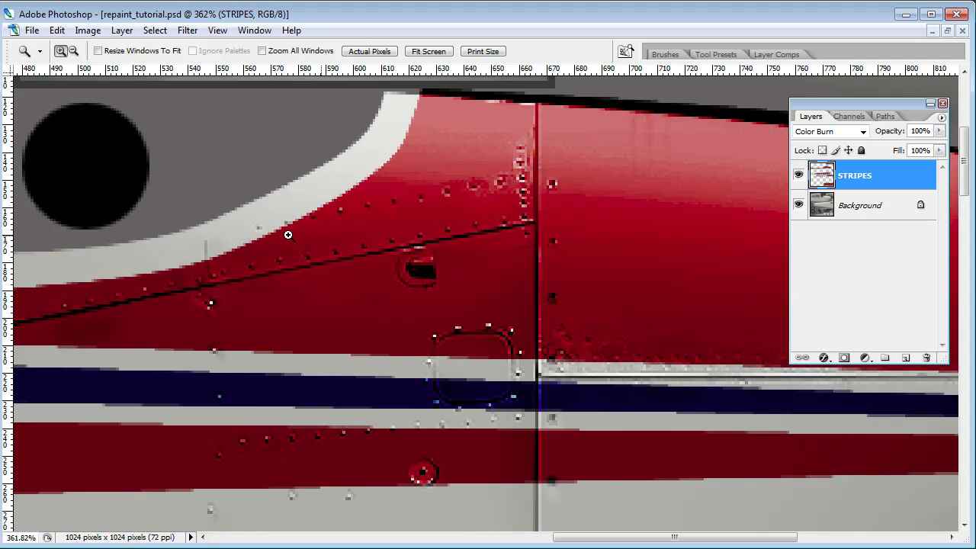
key(alt+ctrl+0)
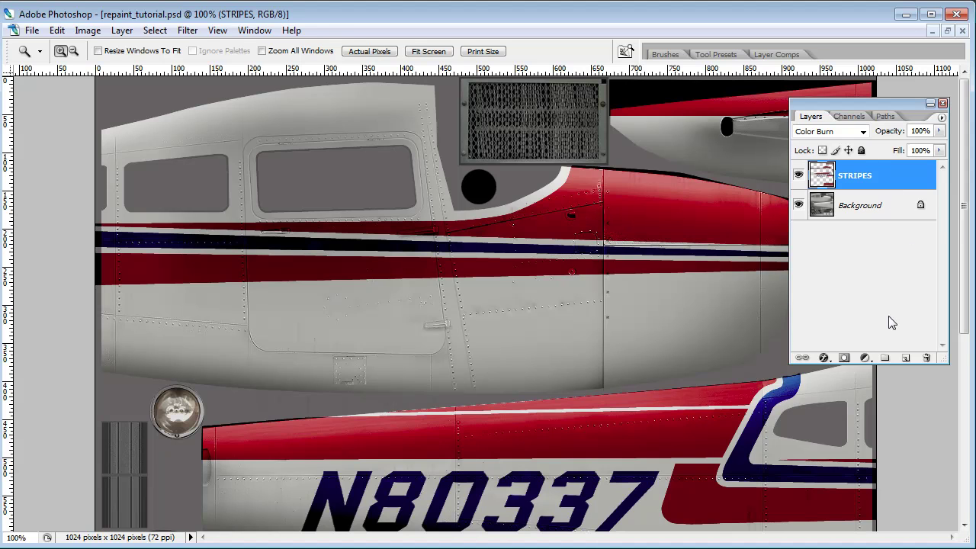
Duplicate the Background layer, move the copy above STRIPES, and set it to Lighten blending
click(857, 208)
drag(867, 206, 906, 357)
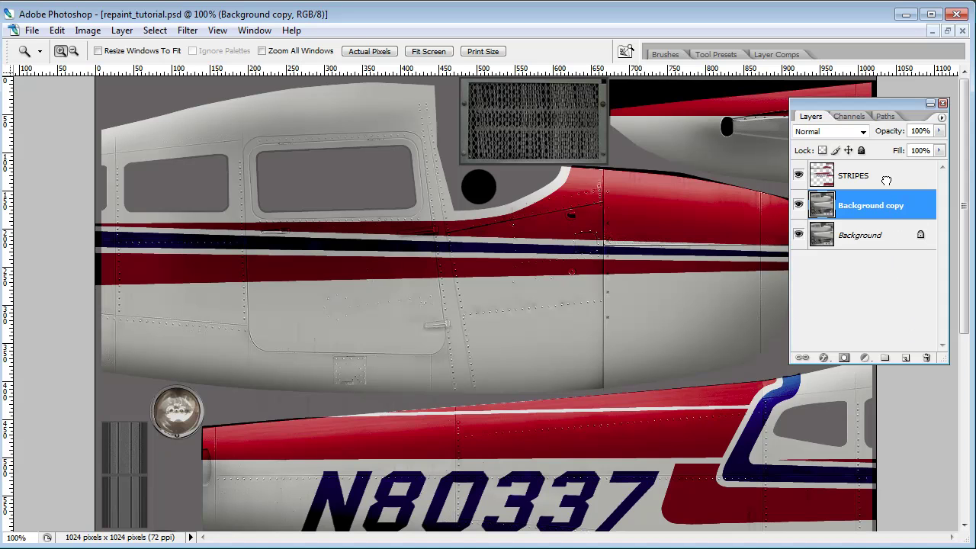
drag(887, 180, 886, 177)
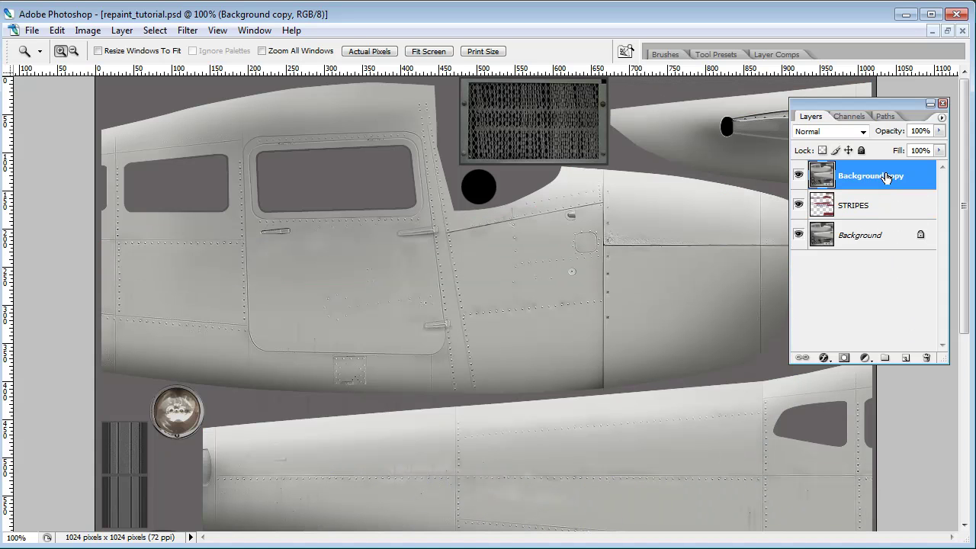
click(864, 132)
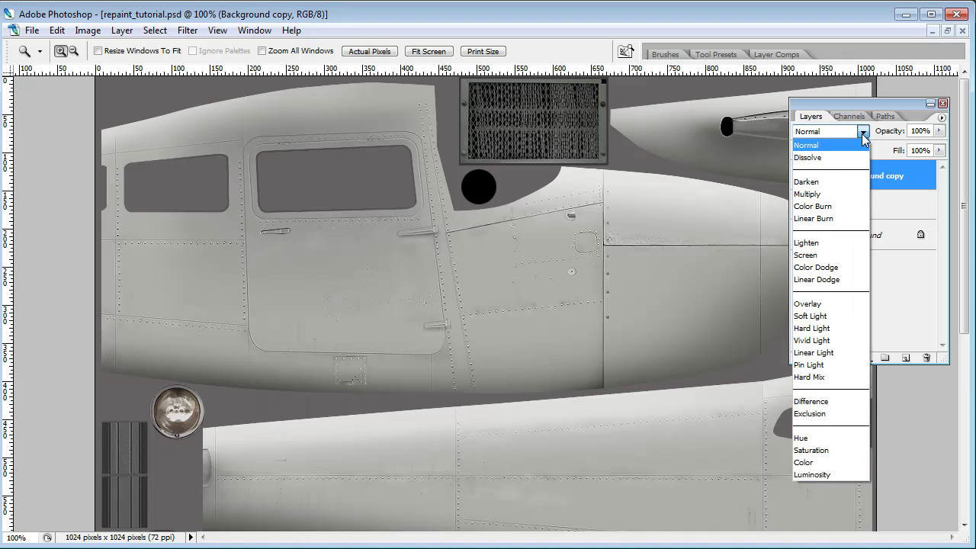
click(842, 254)
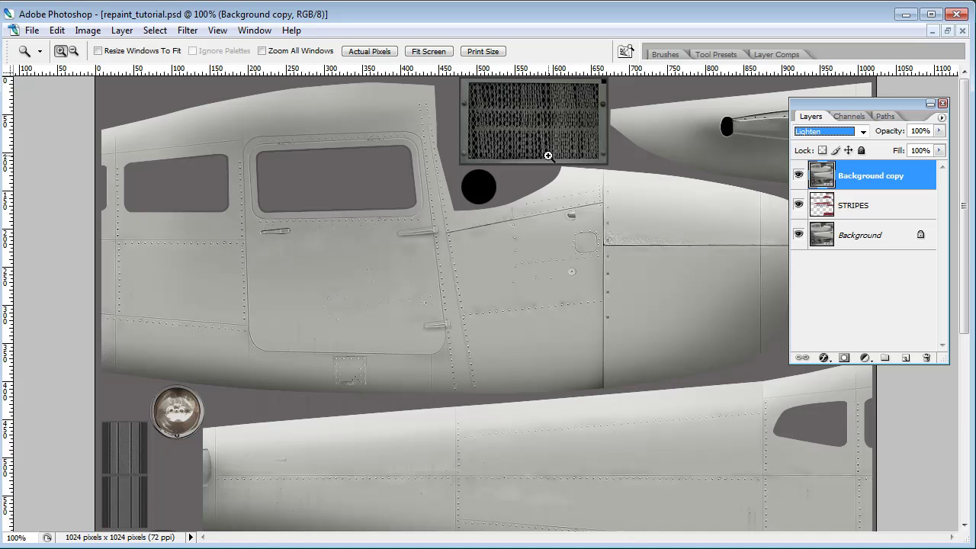
Apply Brightness/Contrast to the Background copy with Brightness -94 and Contrast +77
click(58, 31)
click(64, 35)
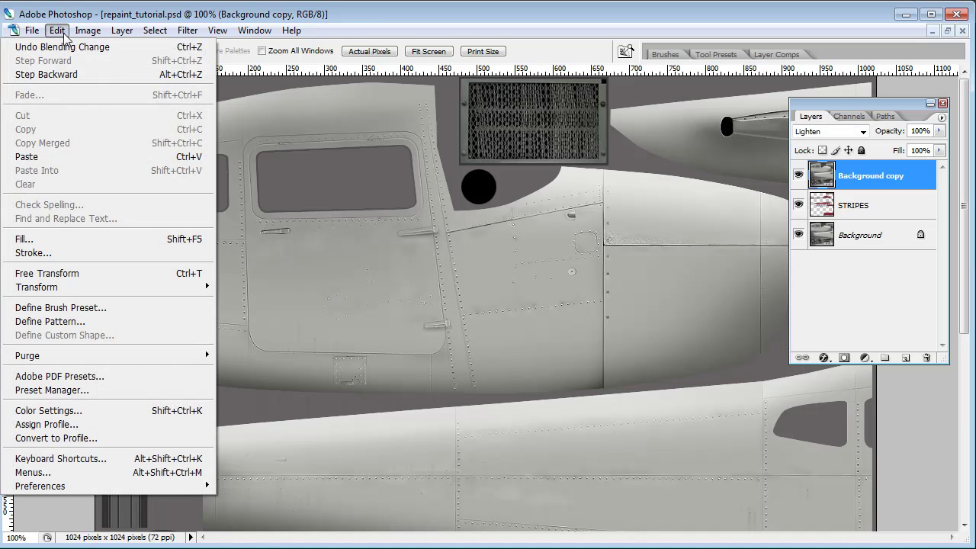
mouse_move(88, 32)
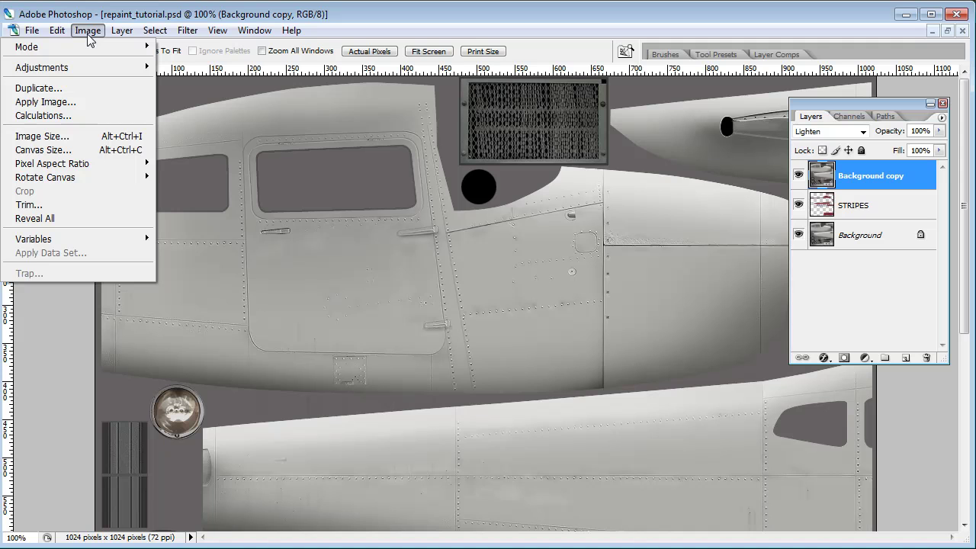
mouse_move(87, 72)
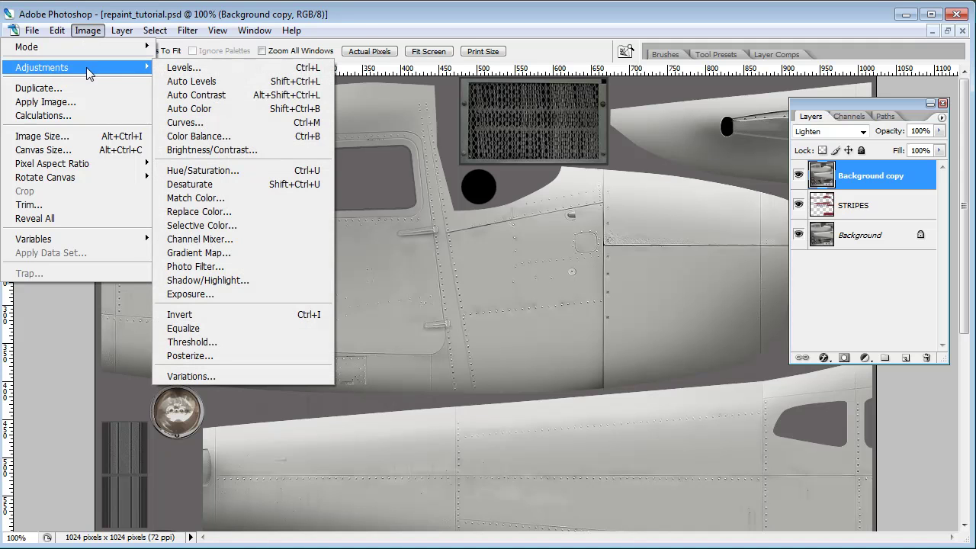
click(211, 151)
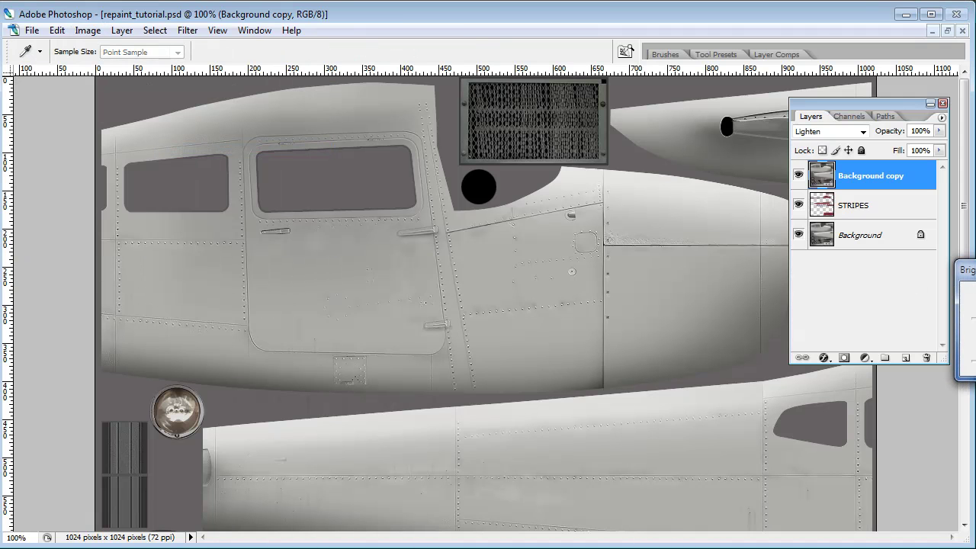
drag(639, 251, 342, 212)
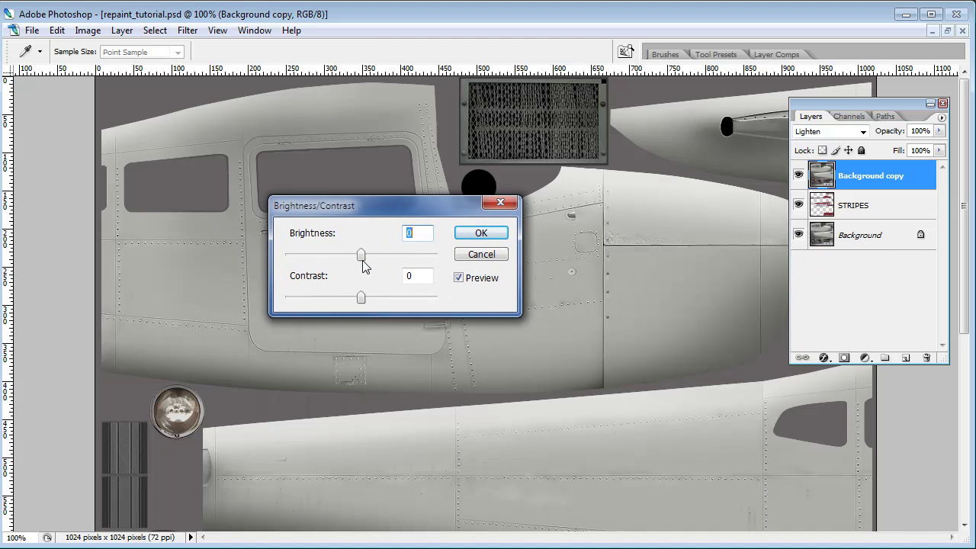
drag(360, 256, 290, 260)
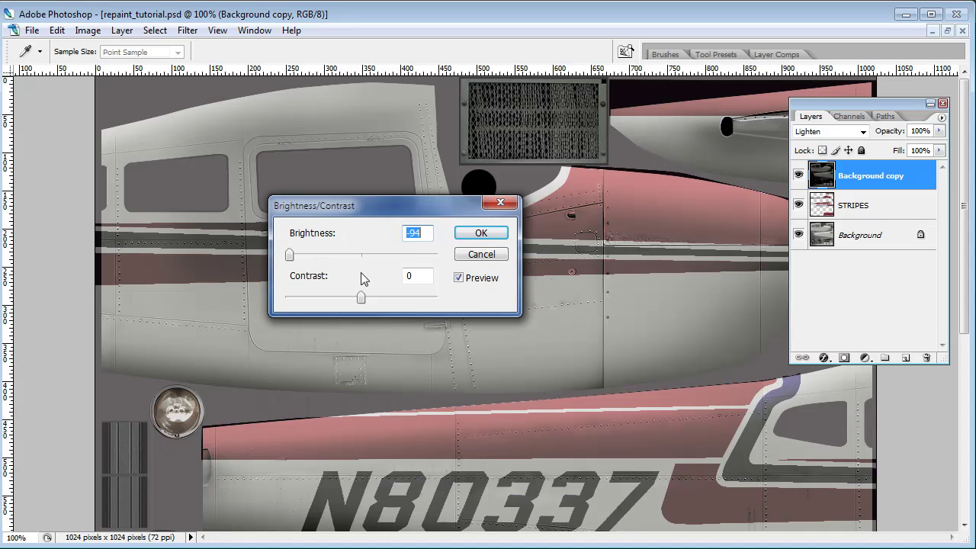
drag(361, 299, 421, 307)
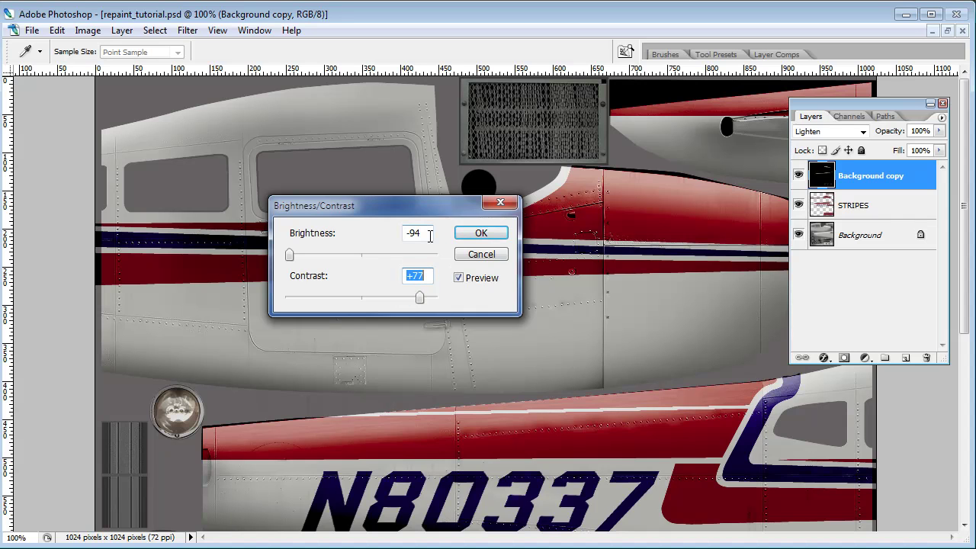
click(488, 229)
key(z)
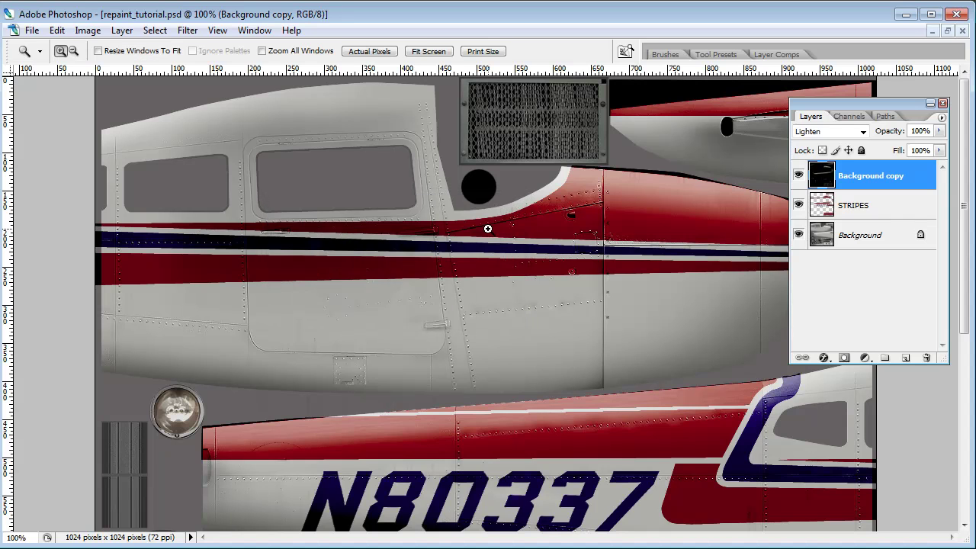
Compare the Background copy in Normal versus Lighten blending, leaving it on Lighten
click(826, 140)
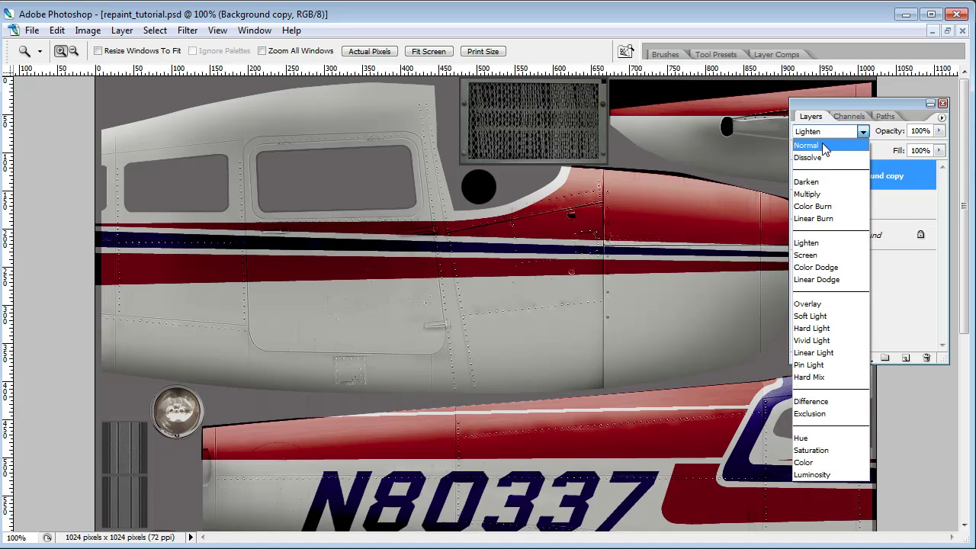
click(828, 141)
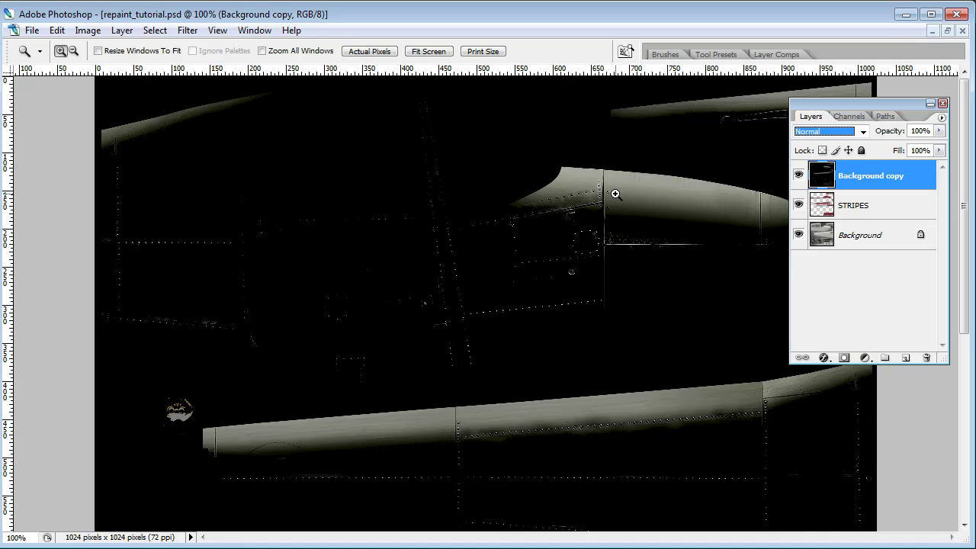
click(862, 131)
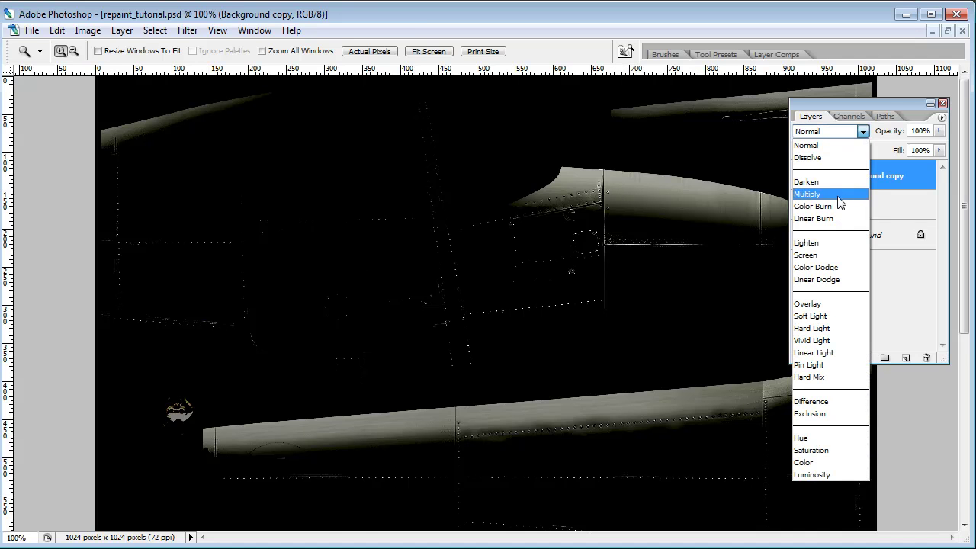
click(837, 243)
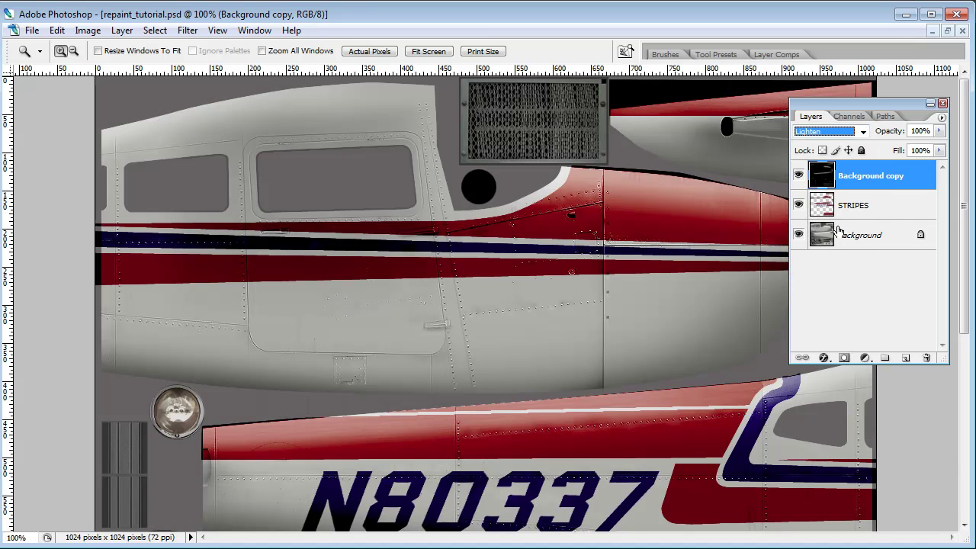
click(798, 174)
click(798, 175)
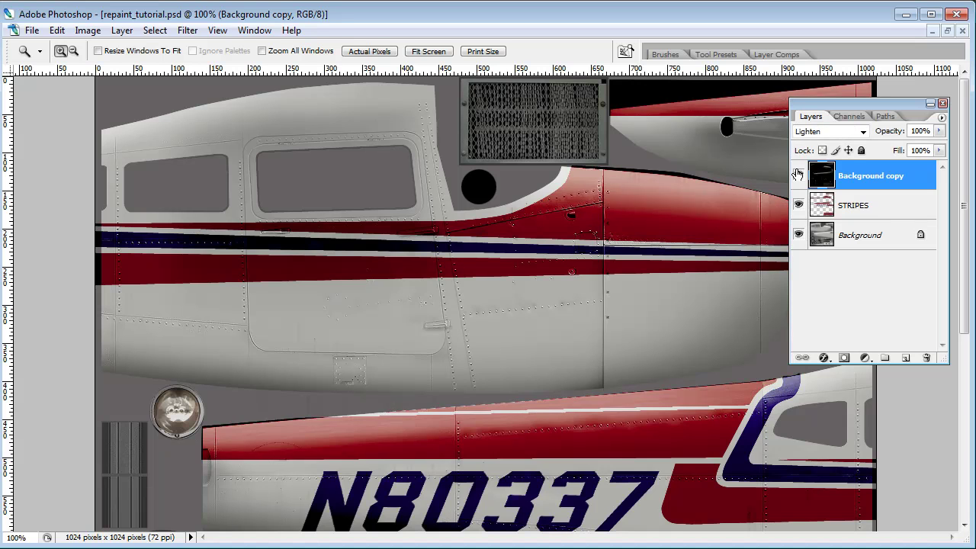
click(797, 175)
click(798, 175)
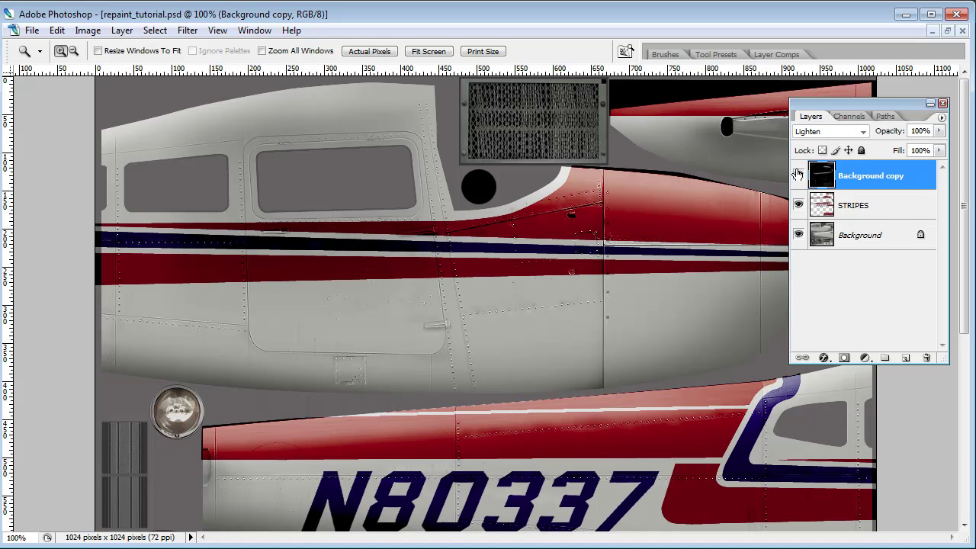
Lower the Background copy's opacity to 80% and select the STRIPES layer
click(855, 206)
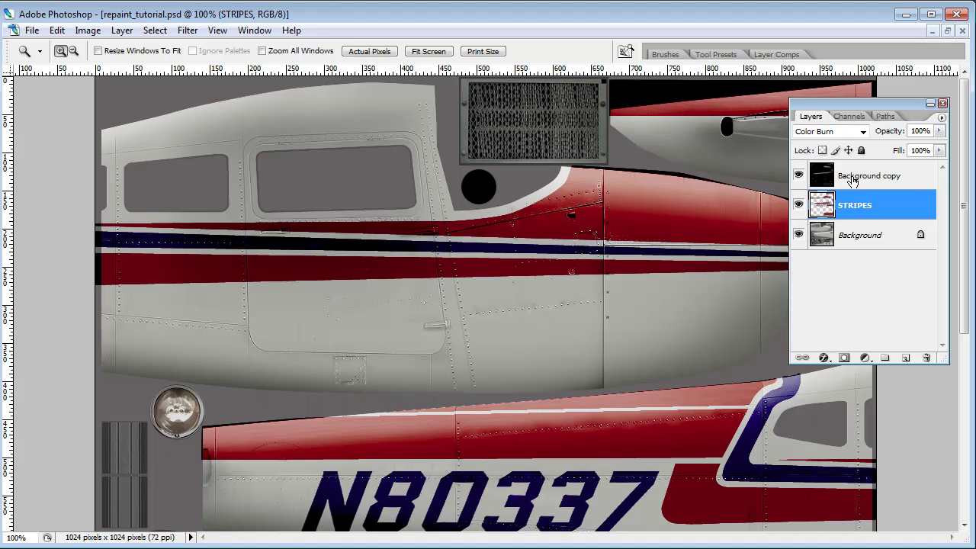
click(852, 182)
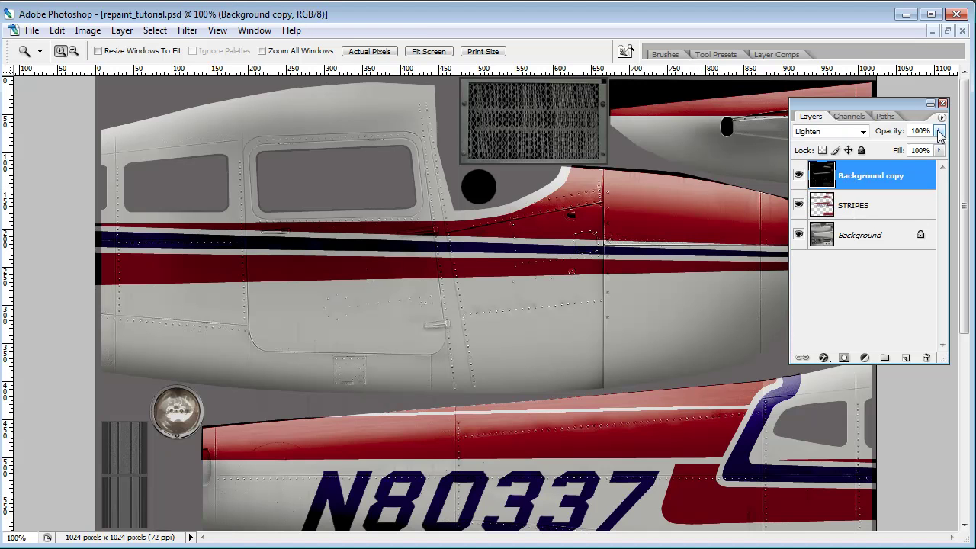
click(940, 133)
drag(943, 153, 925, 148)
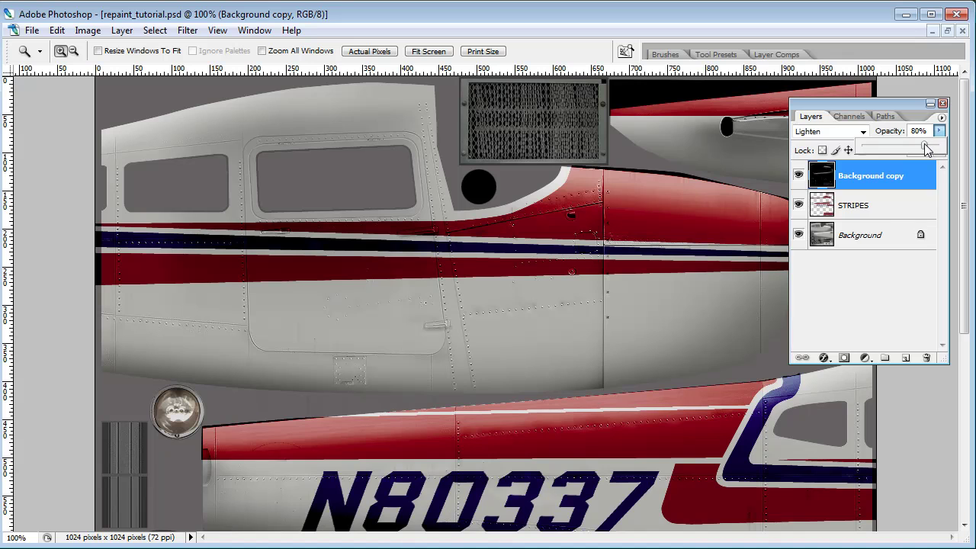
click(900, 281)
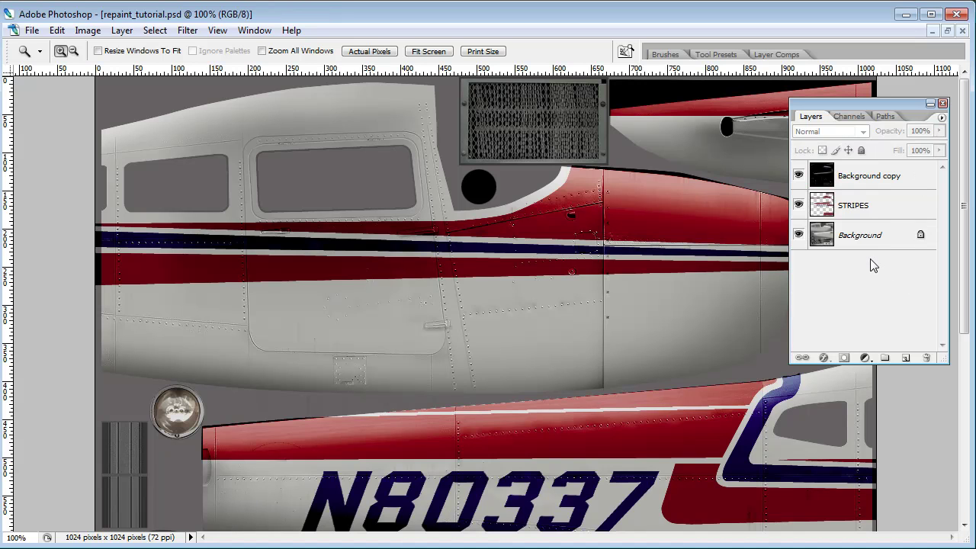
click(826, 217)
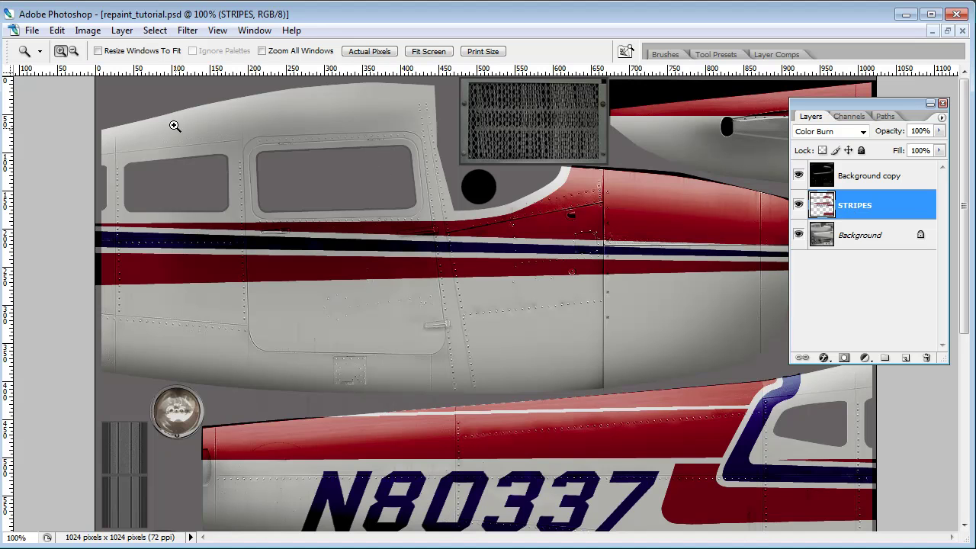
Add a Hue/Saturation 1 adjustment layer above STRIPES, keeping its default values
click(120, 34)
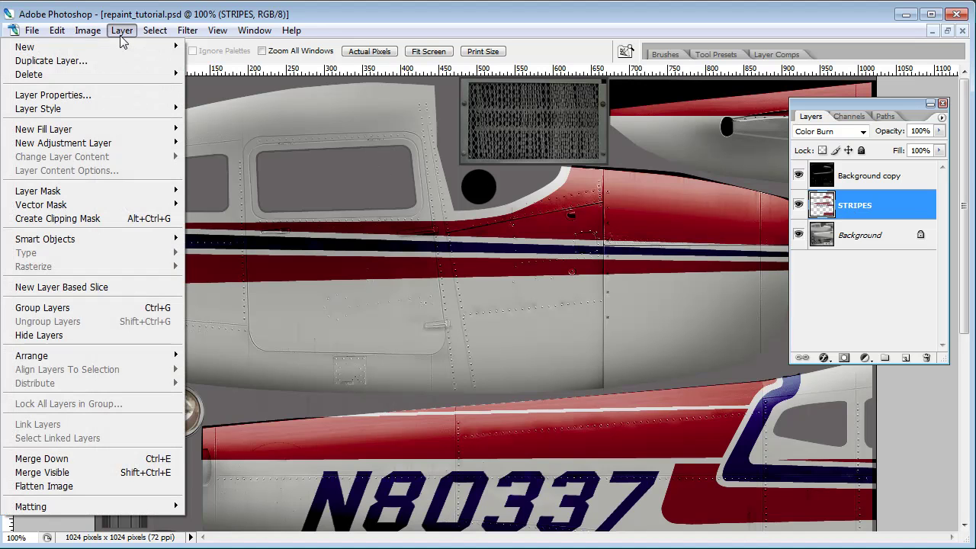
mouse_move(140, 143)
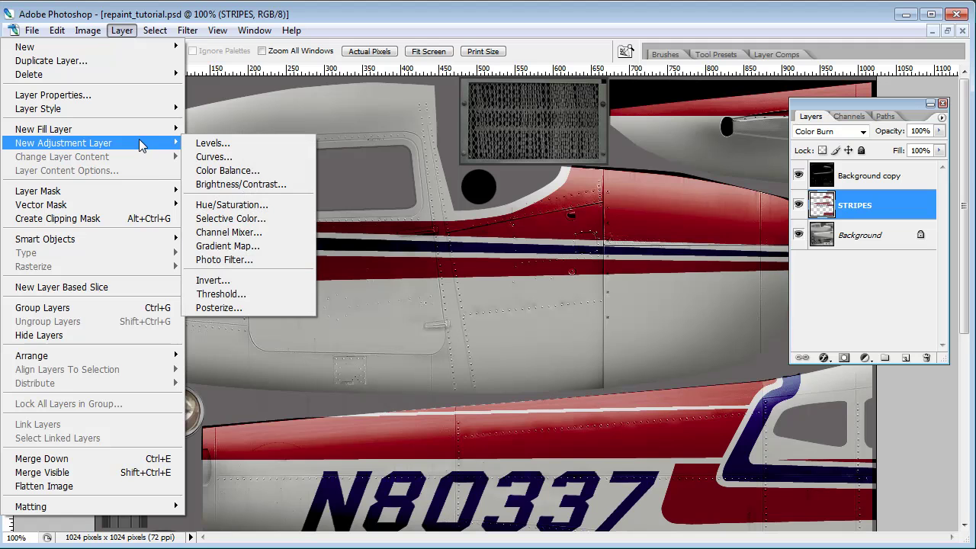
click(229, 204)
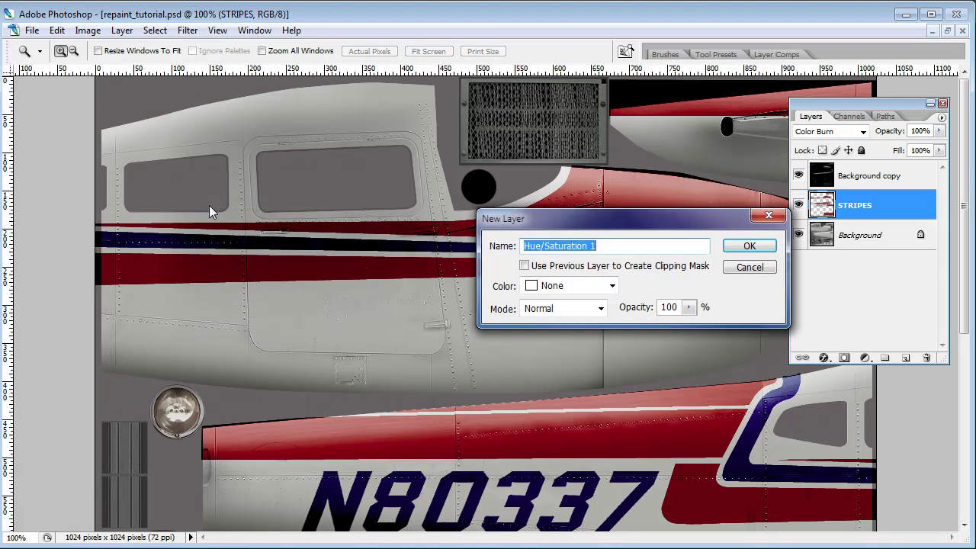
click(749, 246)
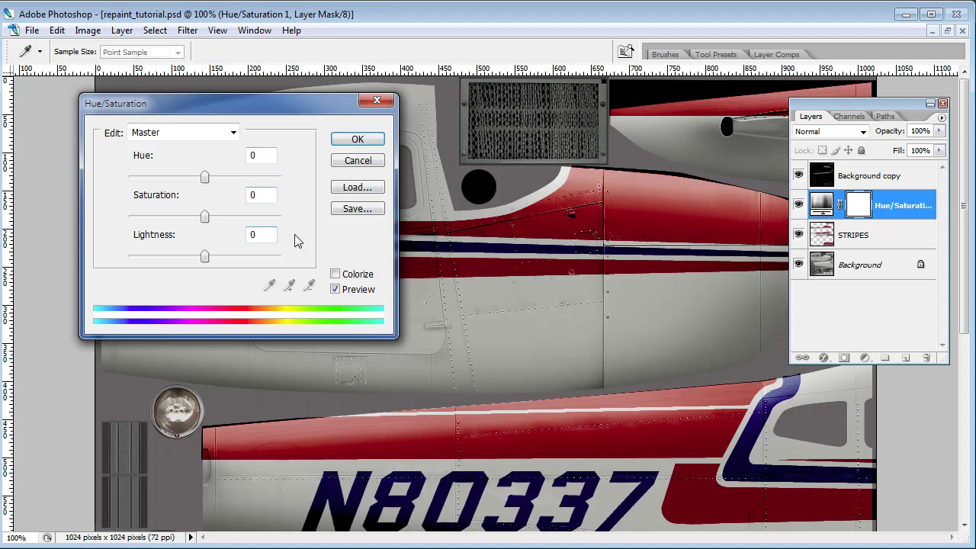
click(370, 141)
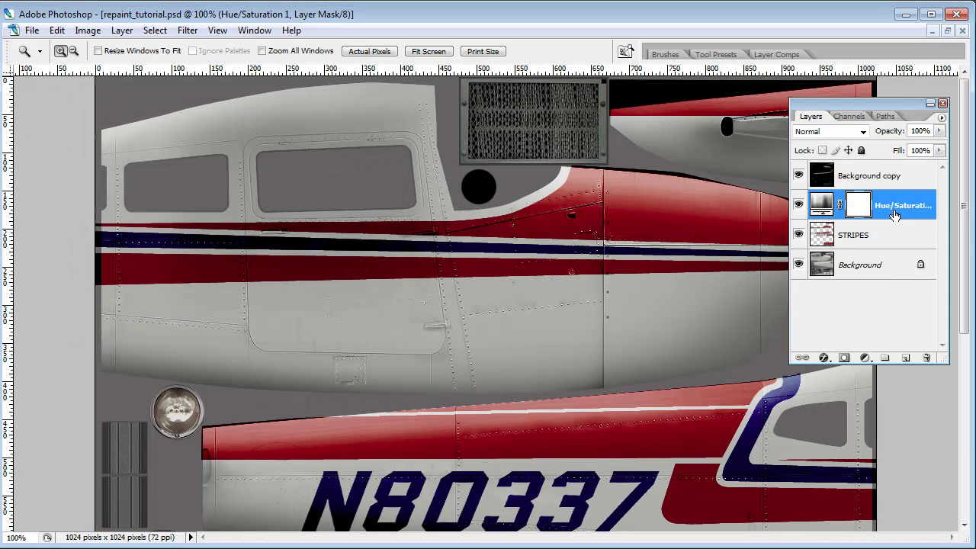
Create a clipping mask attaching Hue/Saturation 1 to the STRIPES layer
key(alt)
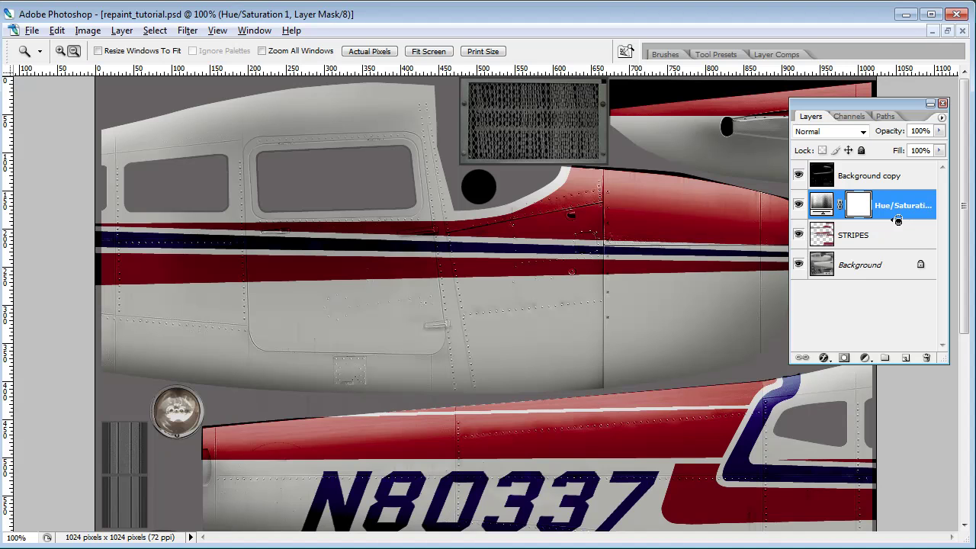
alt+click(898, 220)
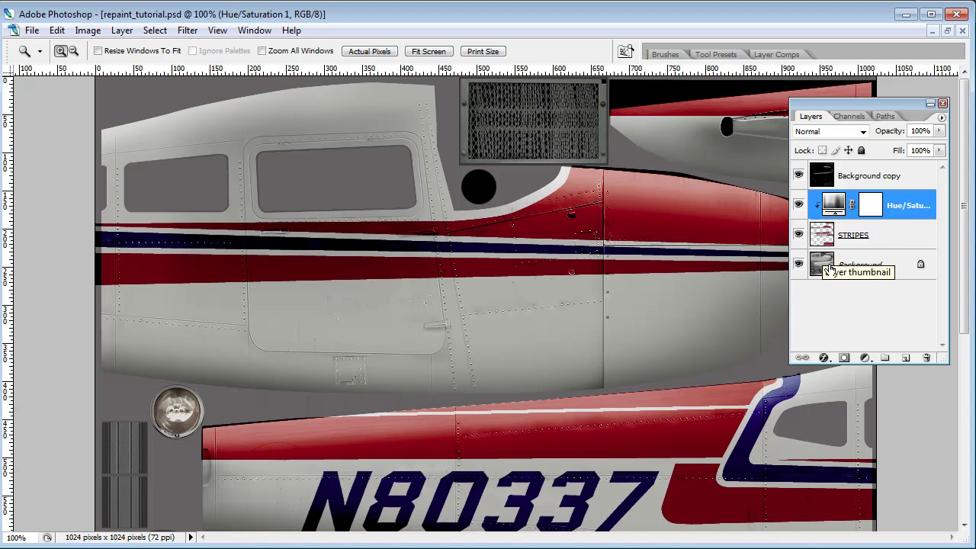
Set the clipped Hue/Saturation adjustment to Saturation -21 and Lightness +9
double_click(835, 204)
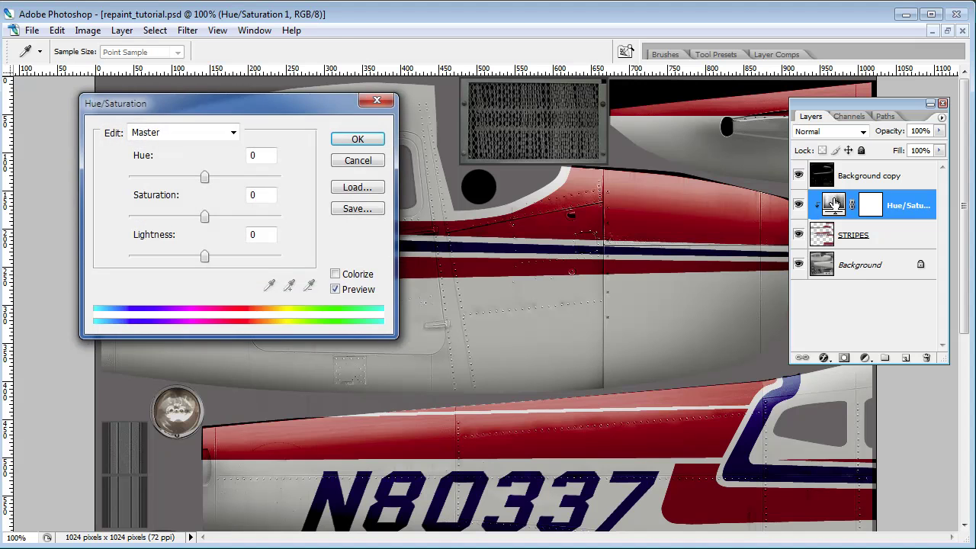
drag(229, 110, 489, 151)
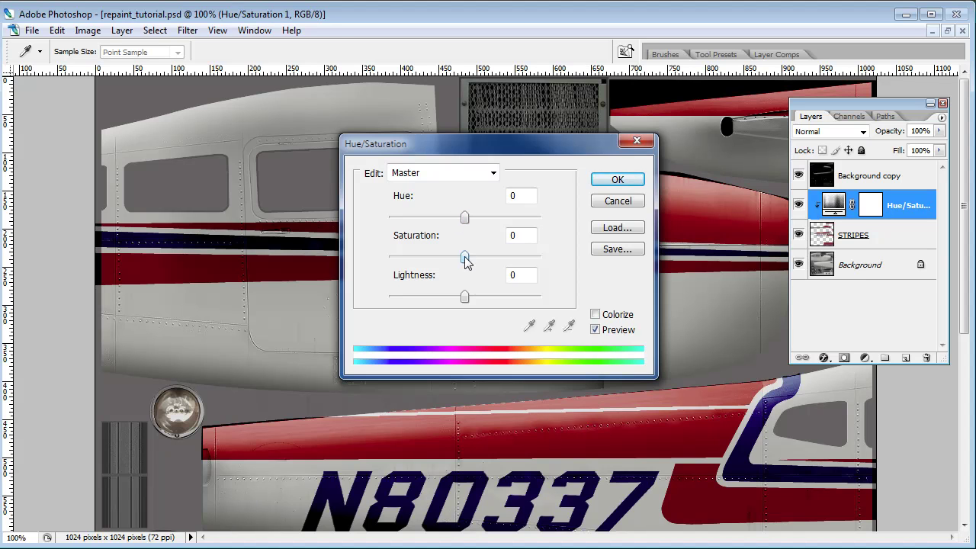
mouse_move(466, 261)
mouse_down()
mouse_move(429, 258)
mouse_move(518, 275)
mouse_move(452, 266)
mouse_up()
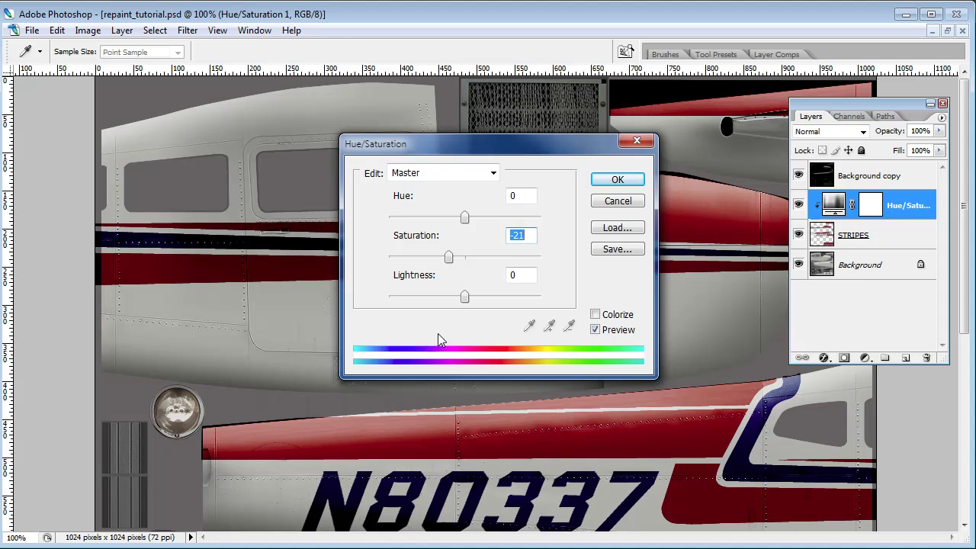
mouse_move(465, 297)
mouse_down()
mouse_move(481, 298)
mouse_move(436, 296)
mouse_move(482, 301)
mouse_up()
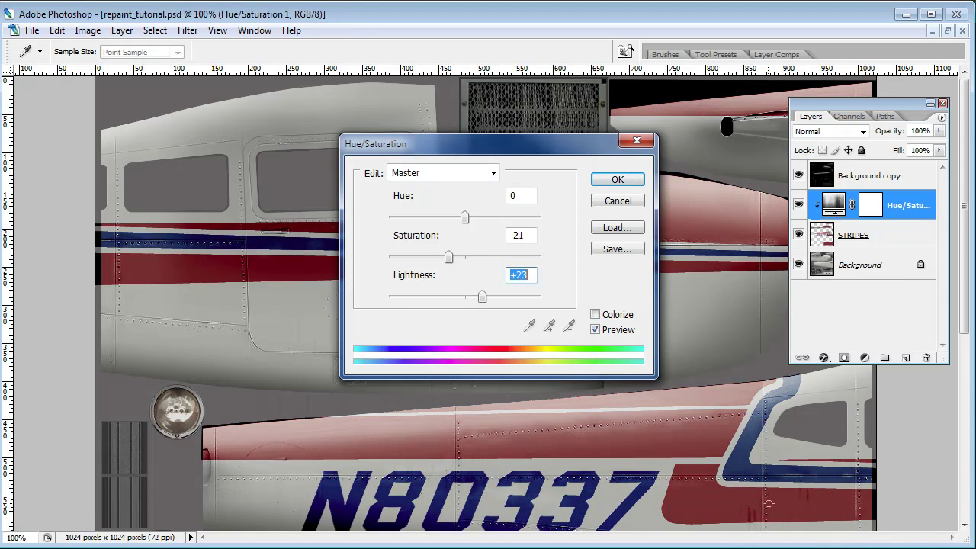
drag(482, 299, 477, 302)
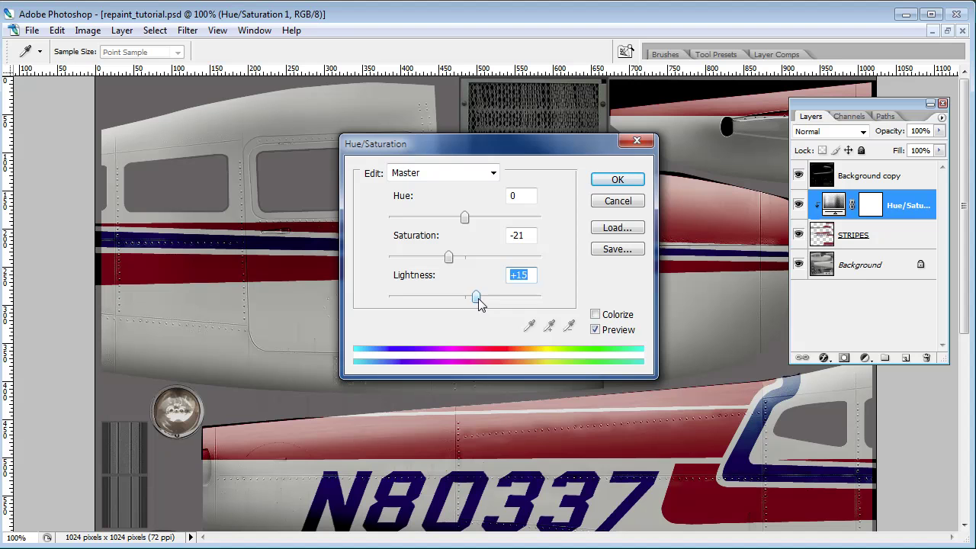
mouse_move(477, 297)
mouse_down()
mouse_move(487, 296)
mouse_move(471, 296)
mouse_up()
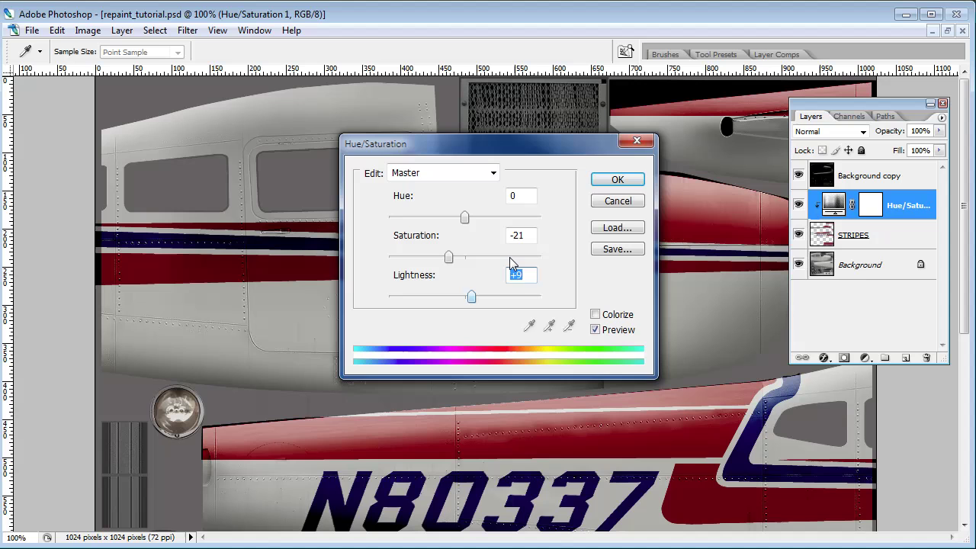
click(616, 180)
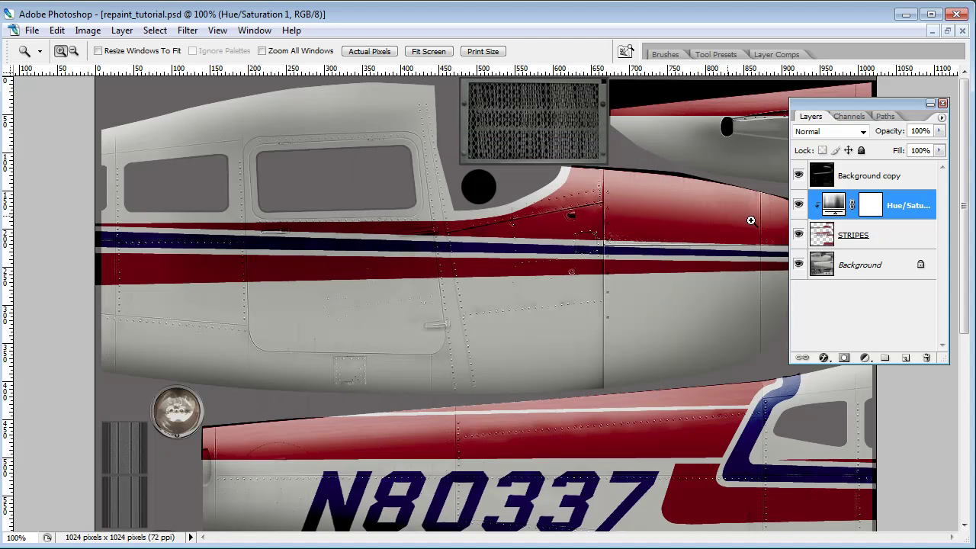
click(798, 205)
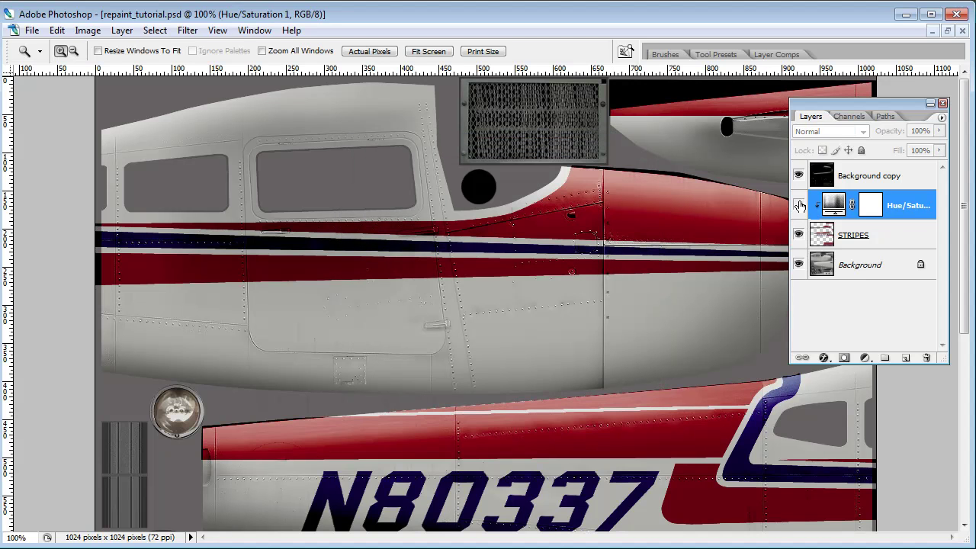
click(799, 205)
click(798, 205)
click(799, 205)
click(798, 205)
click(799, 205)
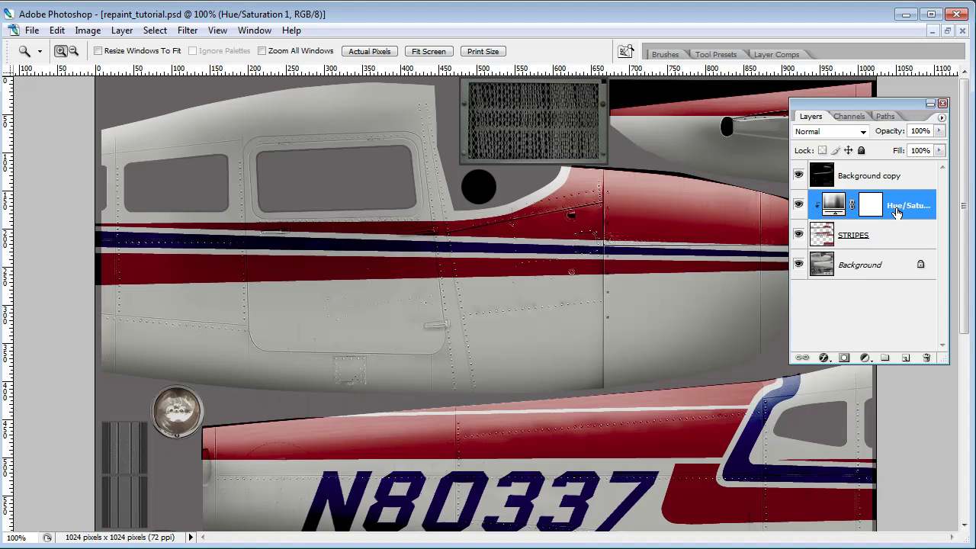
click(797, 206)
click(798, 206)
Set the Hue/Saturation 1 Hue to +31, turning the red stripes tan-brown
double_click(837, 205)
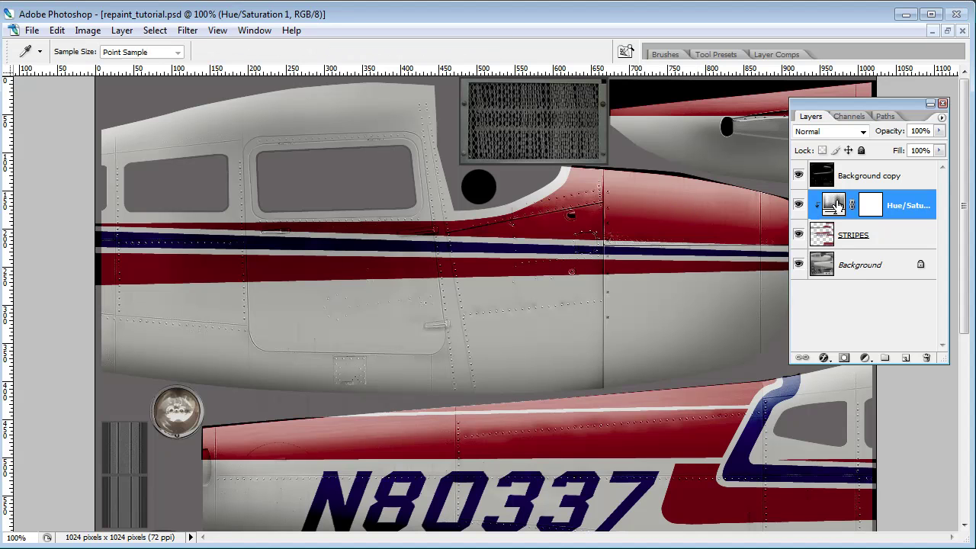
drag(512, 150, 350, 126)
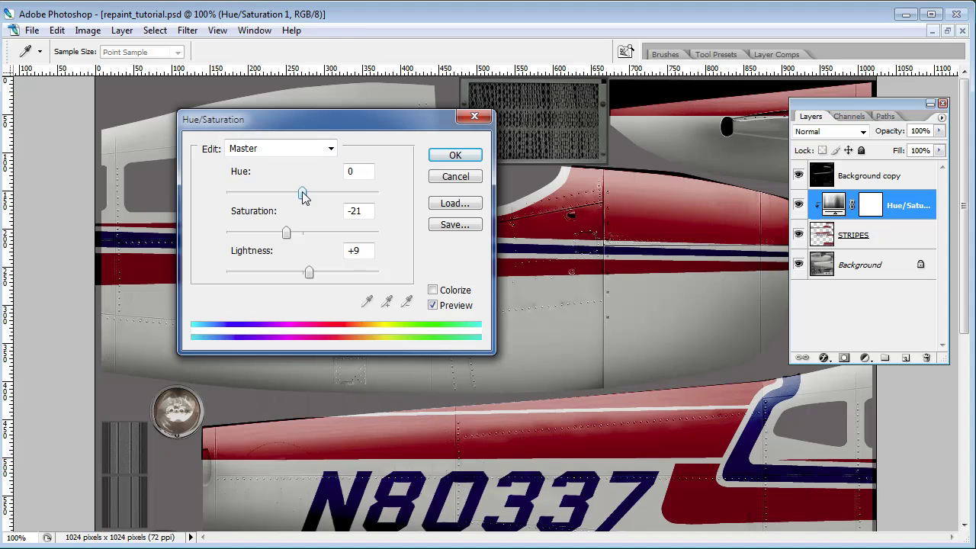
mouse_move(303, 195)
mouse_down()
mouse_move(343, 206)
mouse_move(324, 202)
mouse_up()
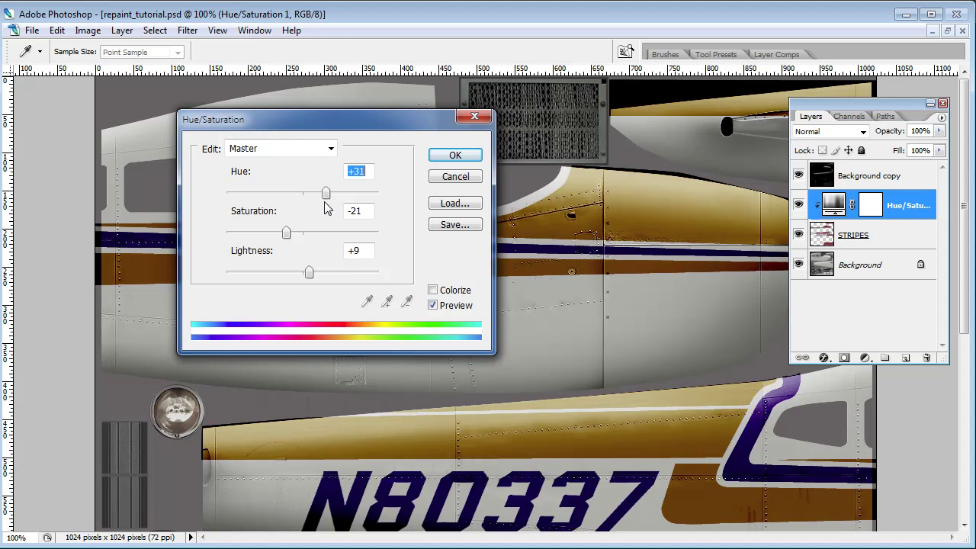
click(461, 157)
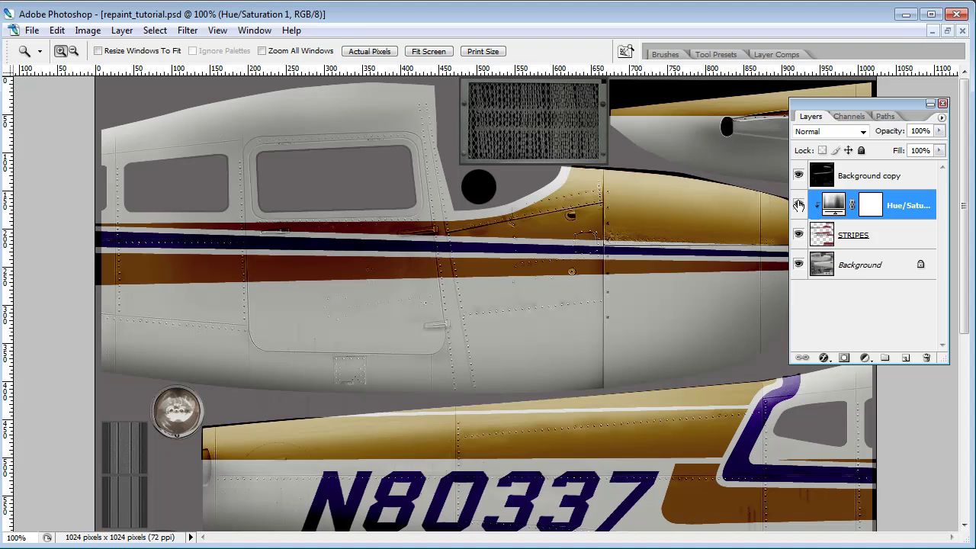
Toggle the adjustment to compare tan and red, then drag its Hue back toward 0
click(799, 205)
click(798, 205)
click(800, 206)
click(798, 205)
double_click(834, 205)
drag(328, 196, 306, 198)
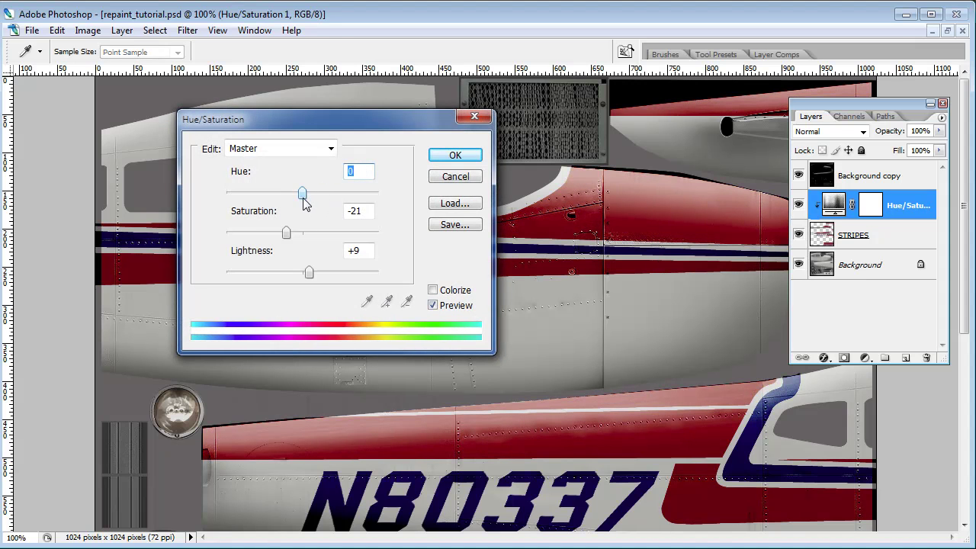
mouse_move(310, 196)
mouse_down()
mouse_move(339, 196)
mouse_move(236, 200)
mouse_move(304, 214)
mouse_up()
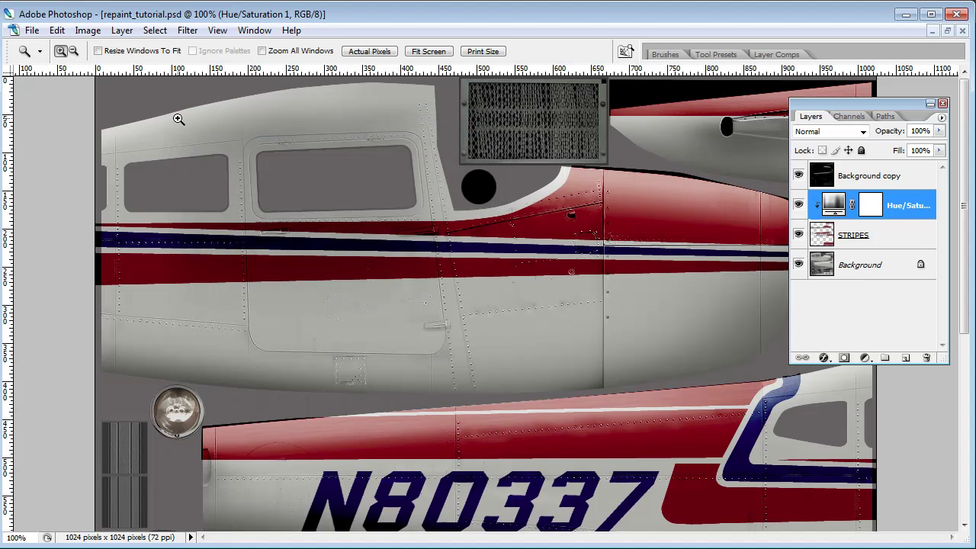